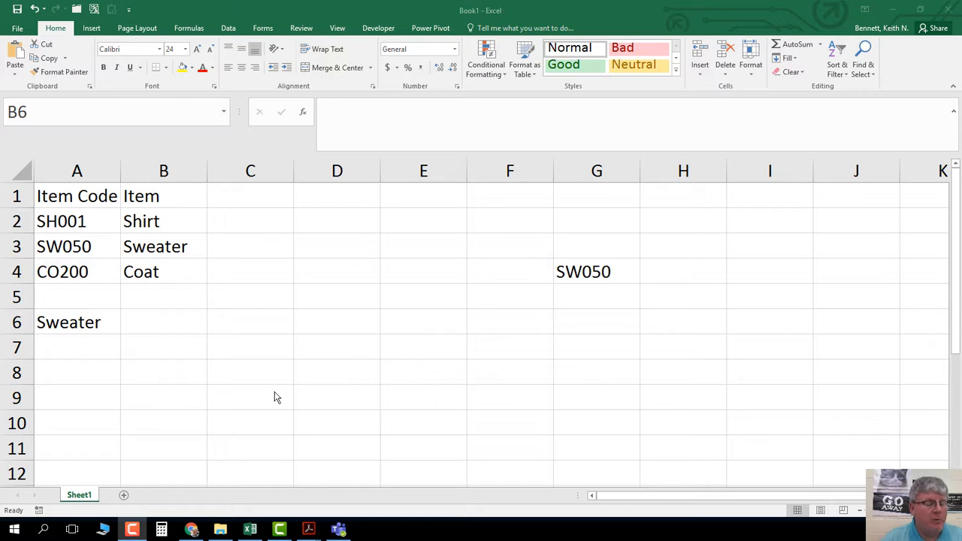
- Start a MATCH formula in cell B6 and bring up its function arguments
{"action": "left_click", "coordinate": [144, 324]}
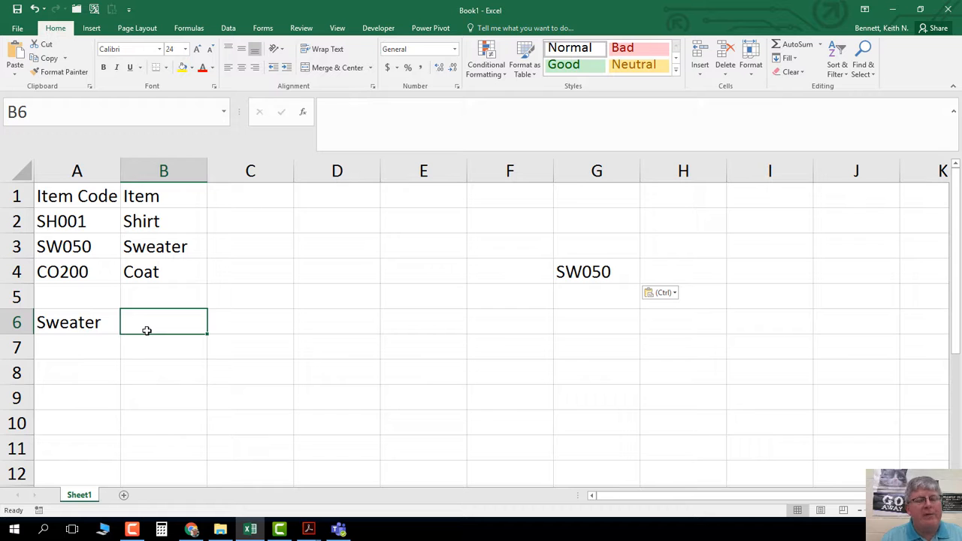
{"action": "left_click", "coordinate": [82, 322]}
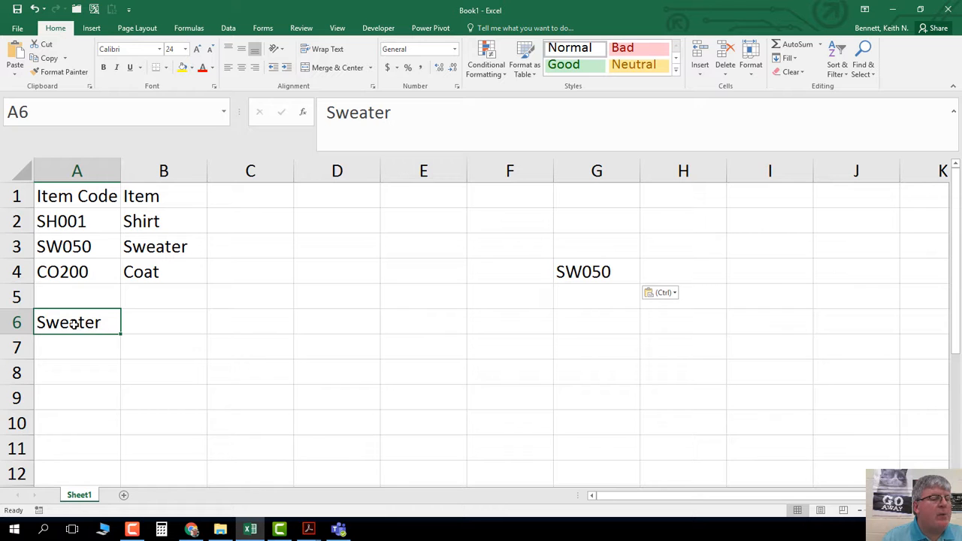
{"action": "left_click", "coordinate": [135, 326]}
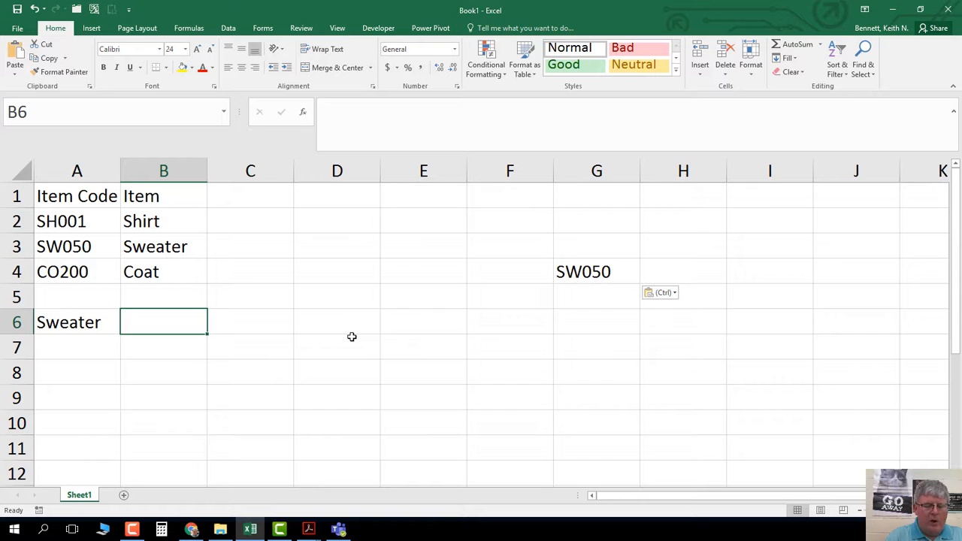
{"action": "type", "text": "="}
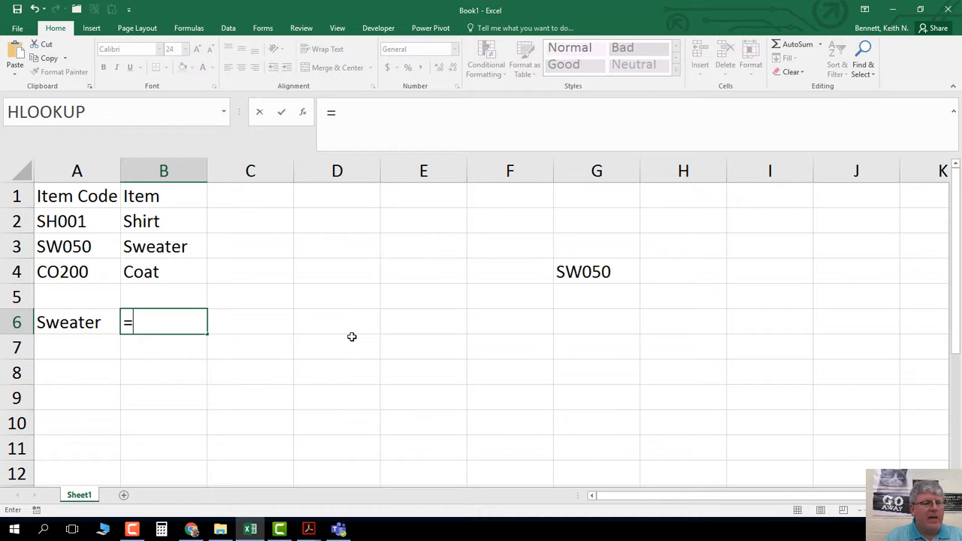
{"action": "type", "text": "mat"}
{"action": "key", "text": "BackSpace"}
{"action": "type", "text": "atc"}
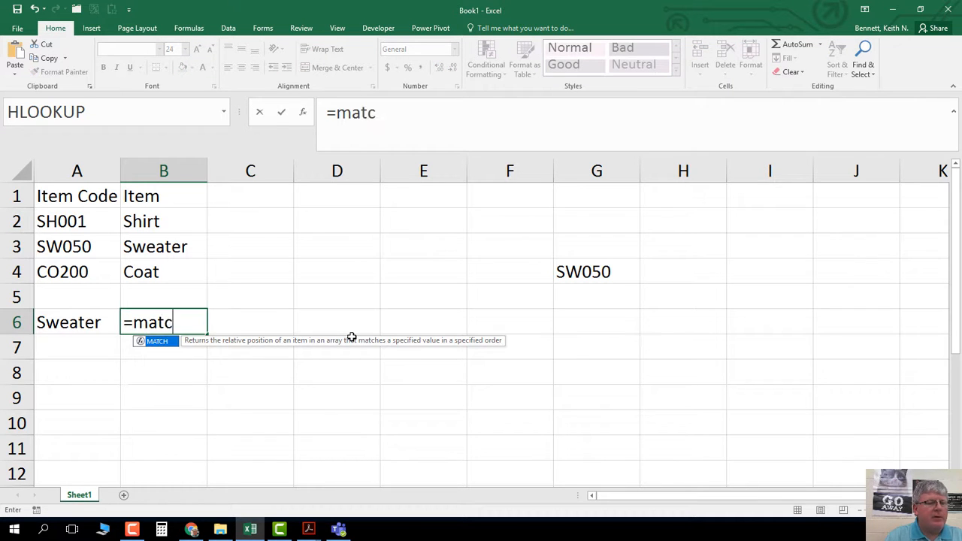
{"action": "type", "text": "h"}
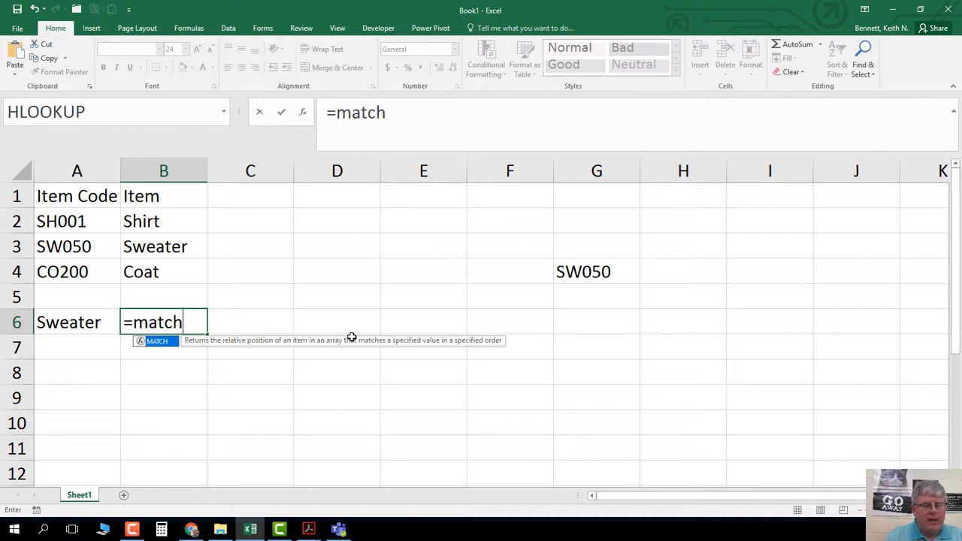
{"action": "double_click", "coordinate": [154, 342]}
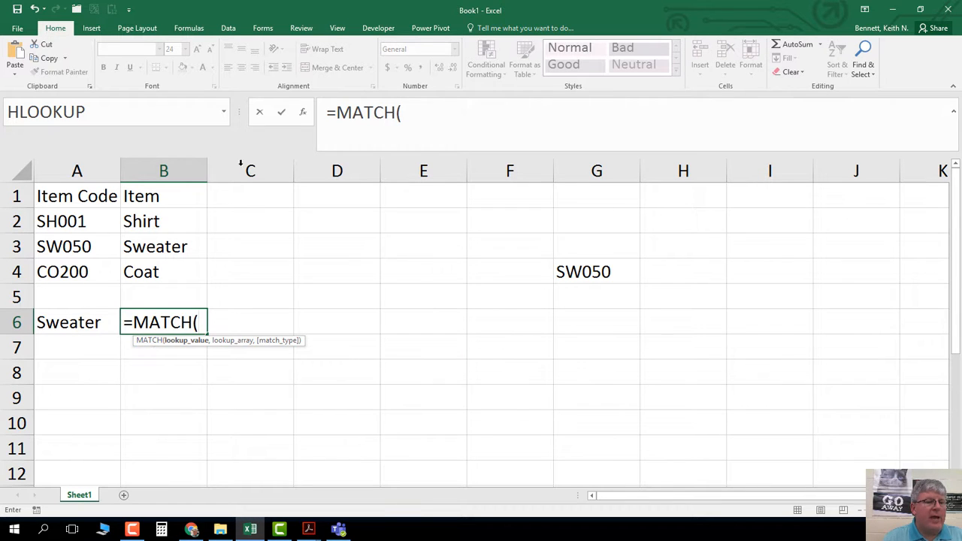
{"action": "left_click", "coordinate": [305, 113]}
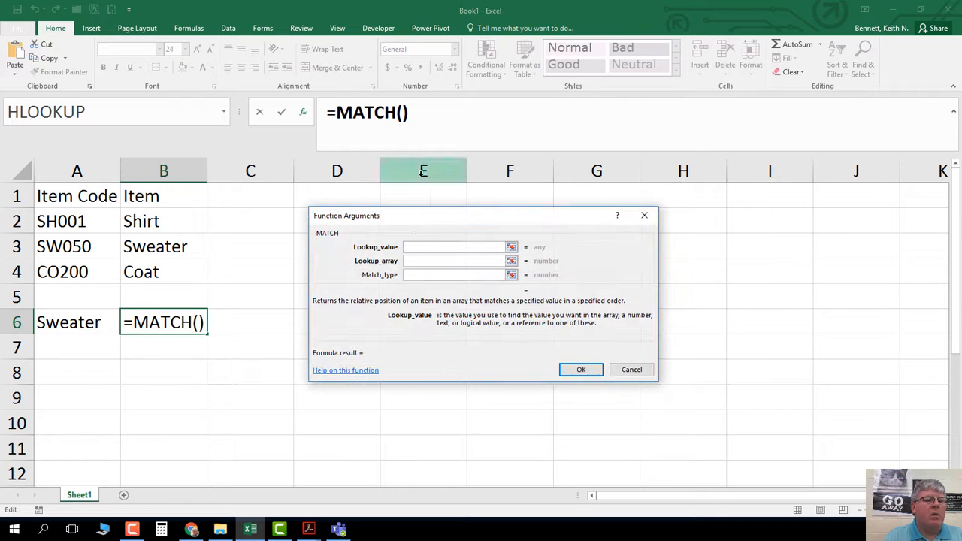
{"action": "left_click_drag", "start_coordinate": [347, 289], "coordinate": [422, 262]}
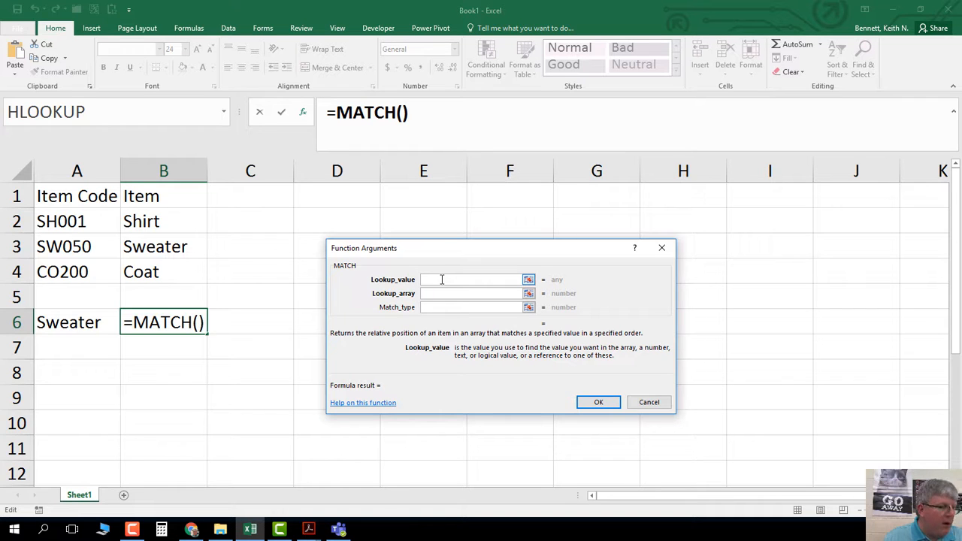
- Complete the MATCH function with lookup value A6, lookup array B2:B4 and match type 0
{"action": "left_click", "coordinate": [79, 325]}
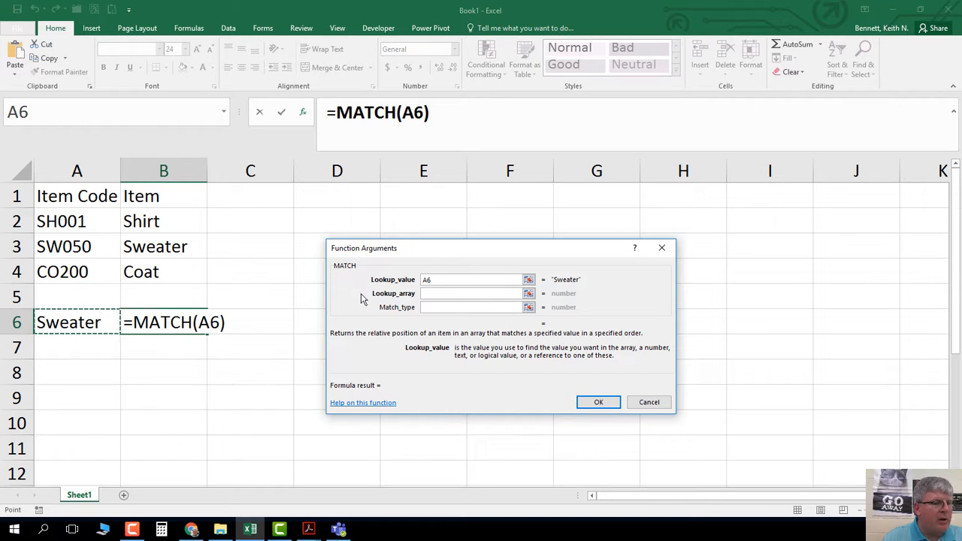
{"action": "left_click", "coordinate": [451, 293]}
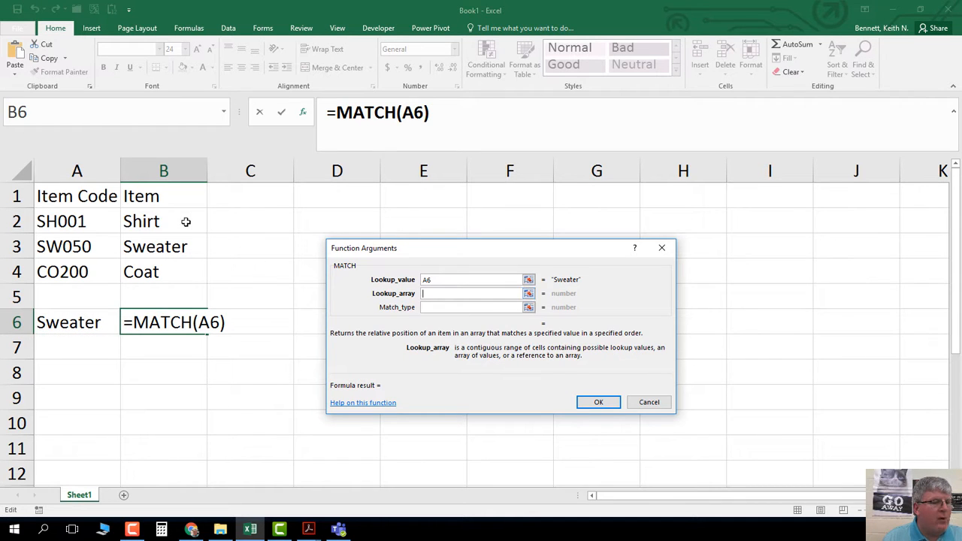
{"action": "left_click_drag", "start_coordinate": [187, 218], "coordinate": [168, 276]}
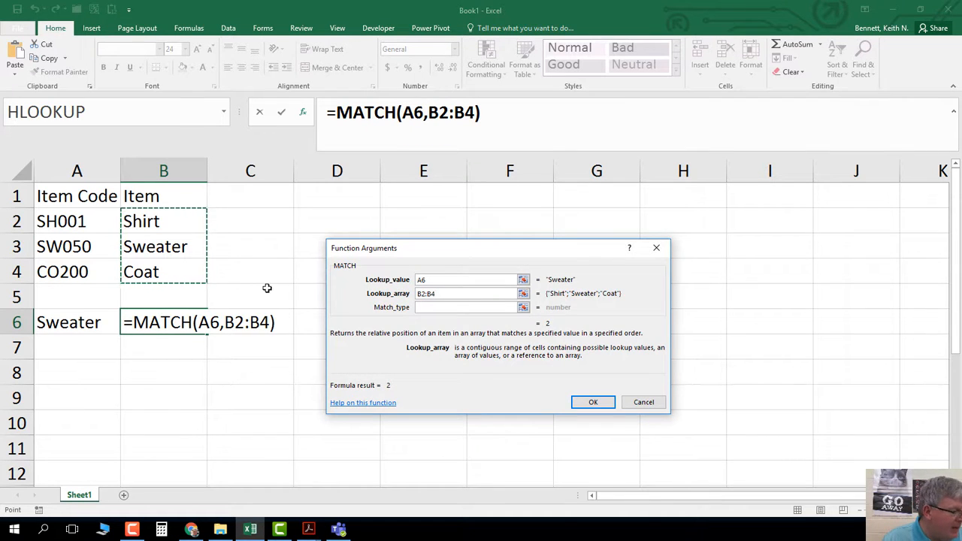
{"action": "left_click", "coordinate": [424, 308]}
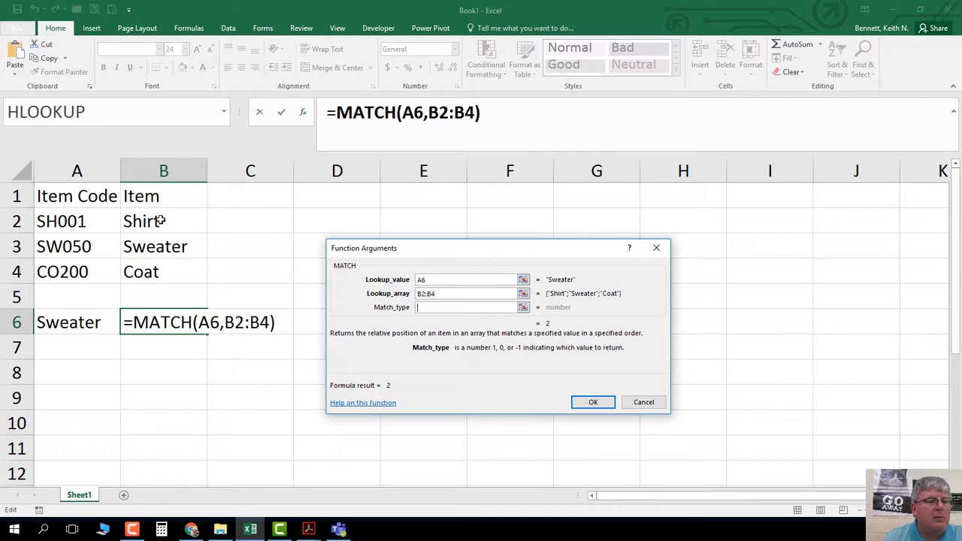
{"action": "left_click", "coordinate": [462, 307]}
{"action": "type", "text": "0"}
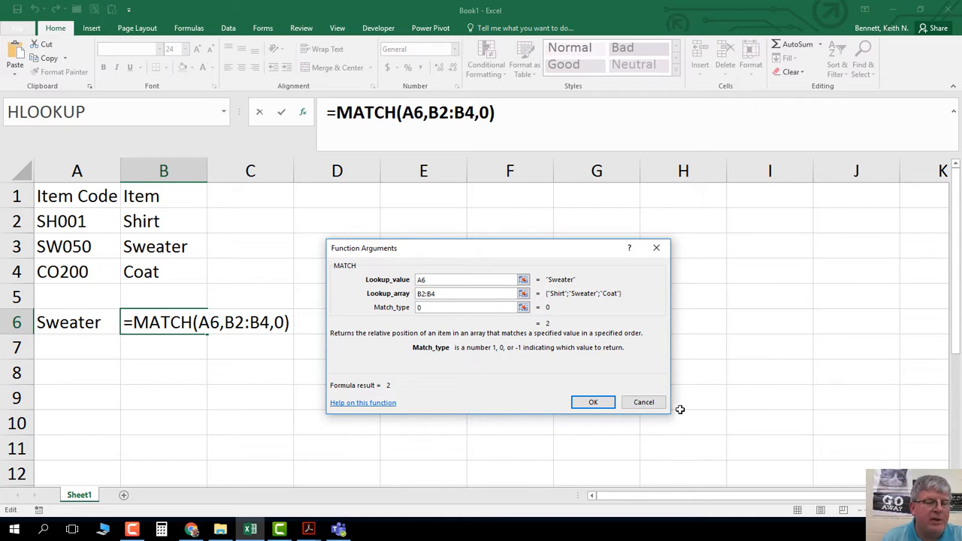
{"action": "left_click", "coordinate": [592, 403]}
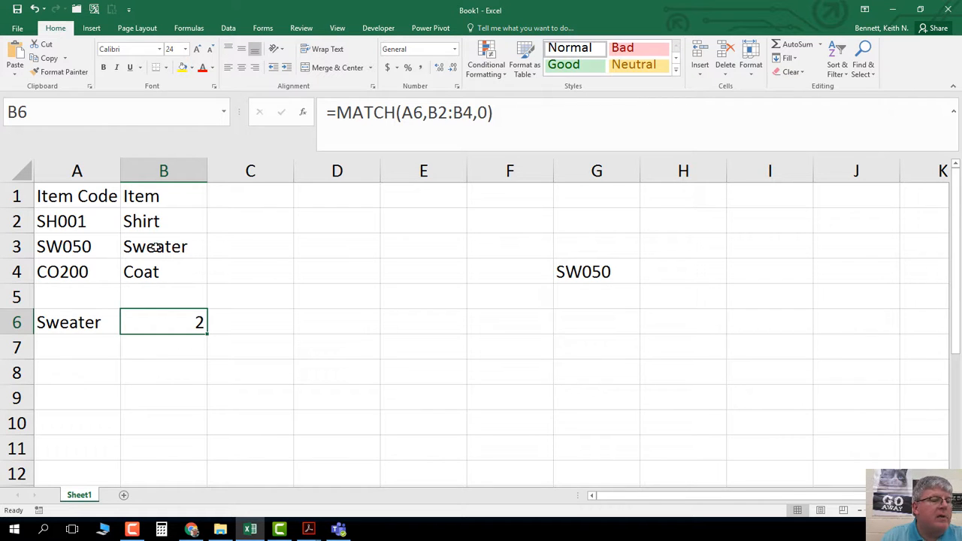
- Copy the MATCH expression from B6's formula without its equals sign, and delete it so only the equals sign is left
{"action": "left_click", "coordinate": [80, 320]}
{"action": "left_click", "coordinate": [183, 248]}
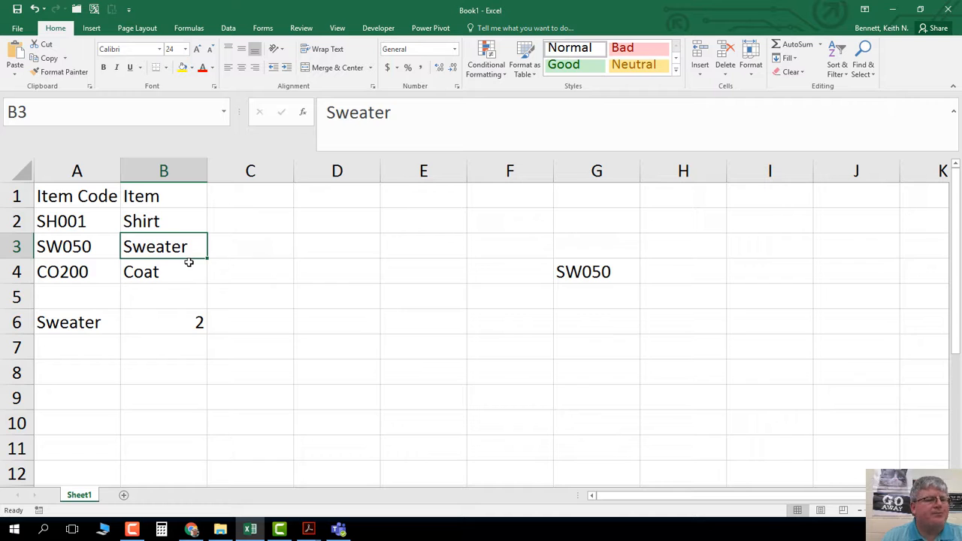
{"action": "left_click", "coordinate": [189, 321]}
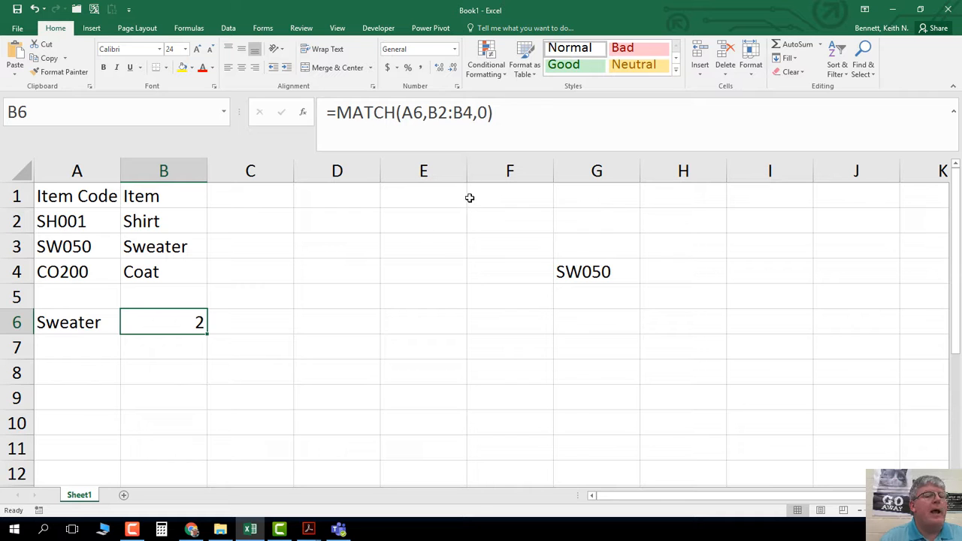
{"action": "left_click", "coordinate": [512, 118]}
{"action": "left_click_drag", "start_coordinate": [485, 118], "coordinate": [425, 125]}
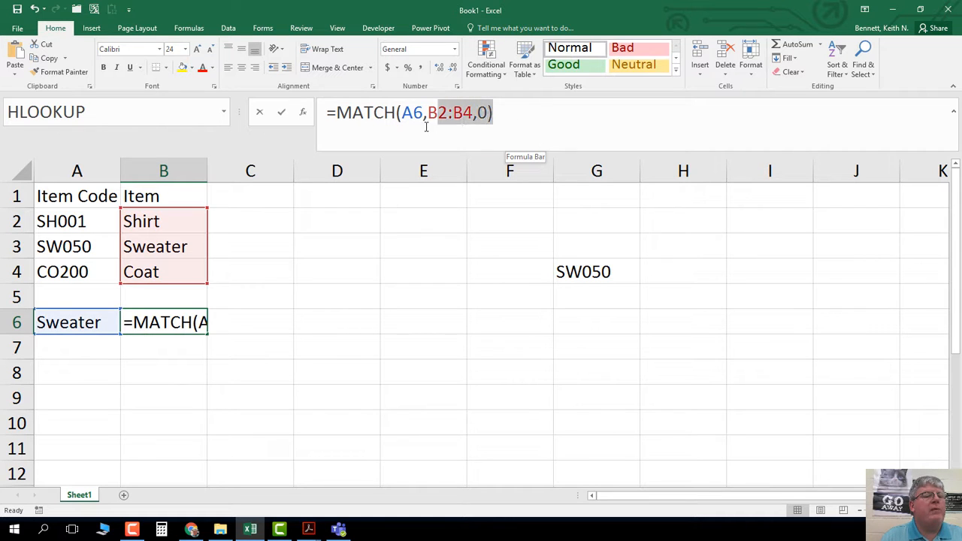
{"action": "left_click", "coordinate": [400, 127]}
{"action": "left_click_drag", "start_coordinate": [493, 114], "coordinate": [336, 113]}
{"action": "key", "text": "ctrl+c"}
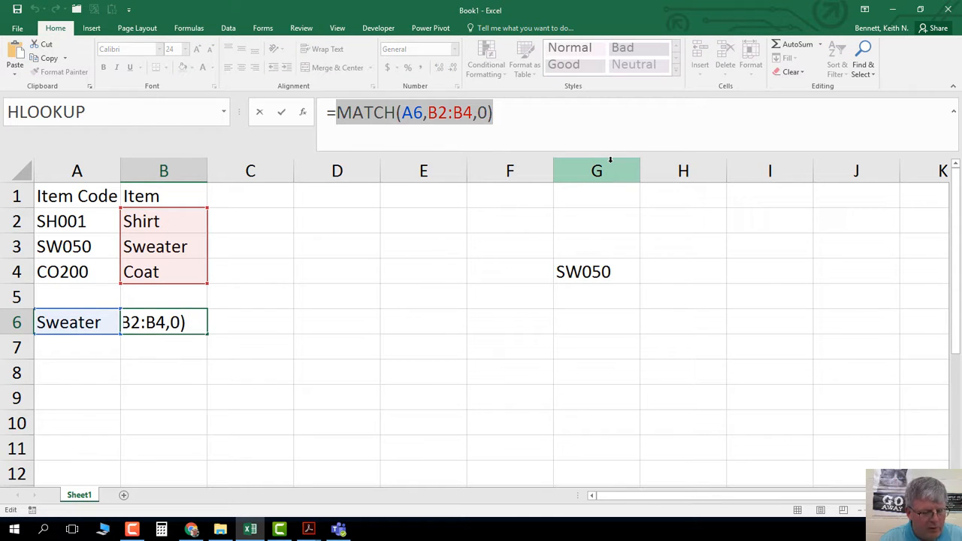
{"action": "key", "text": "BackSpace"}
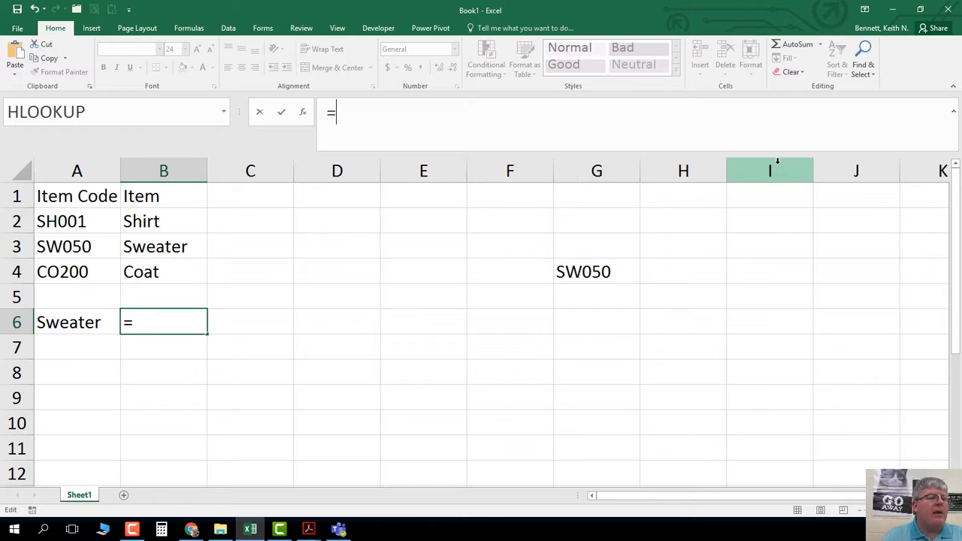
- Start an INDEX function in B6 using the array,row_num,column_num argument list
{"action": "type", "text": "index"}
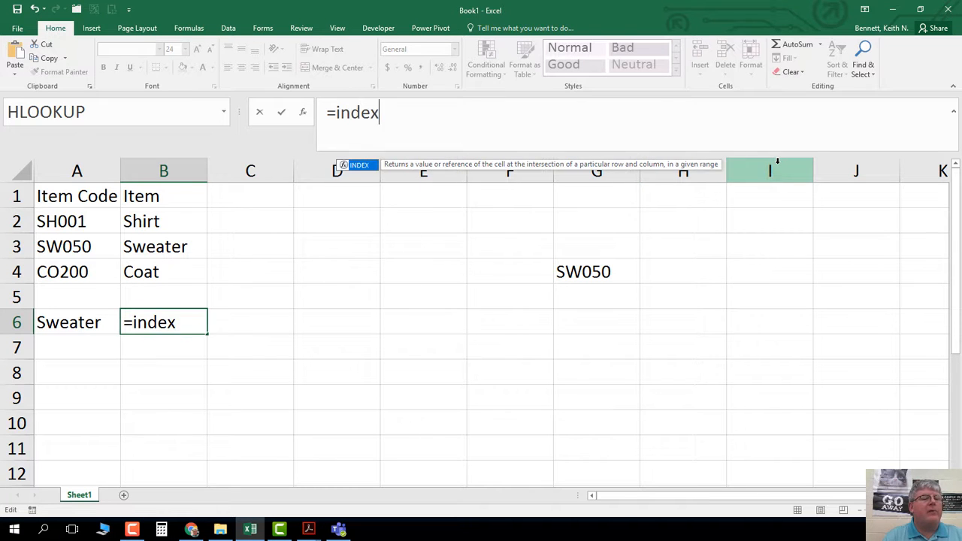
{"action": "type", "text": "("}
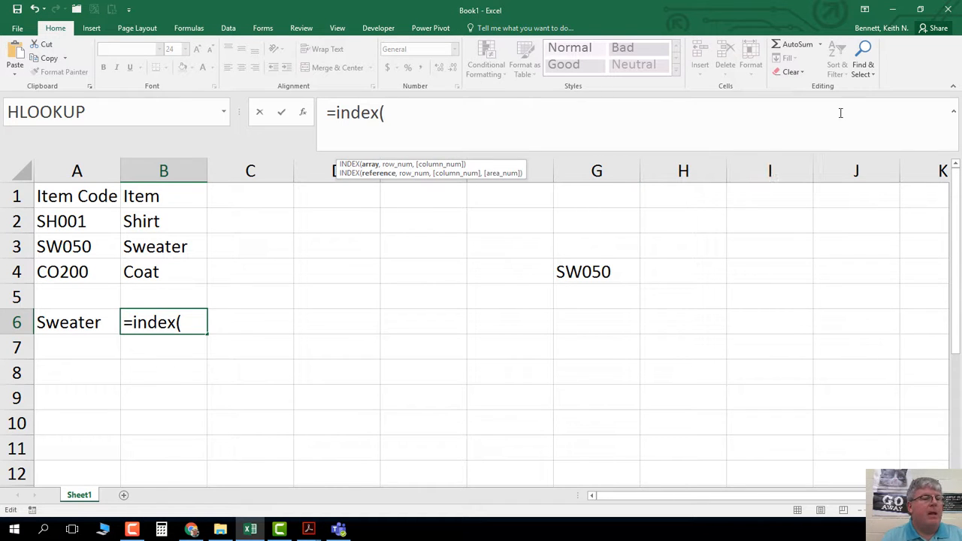
{"action": "left_click", "coordinate": [302, 113]}
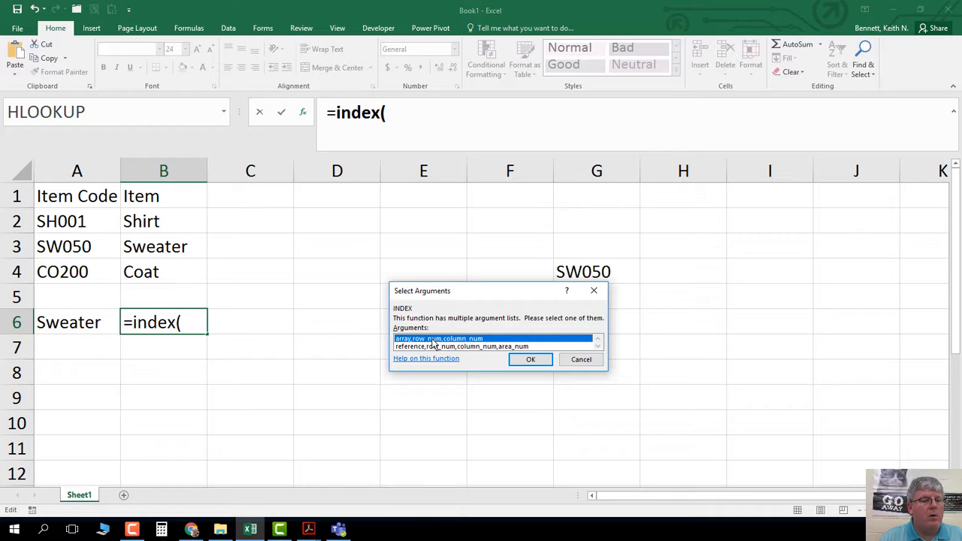
{"action": "left_click", "coordinate": [527, 359]}
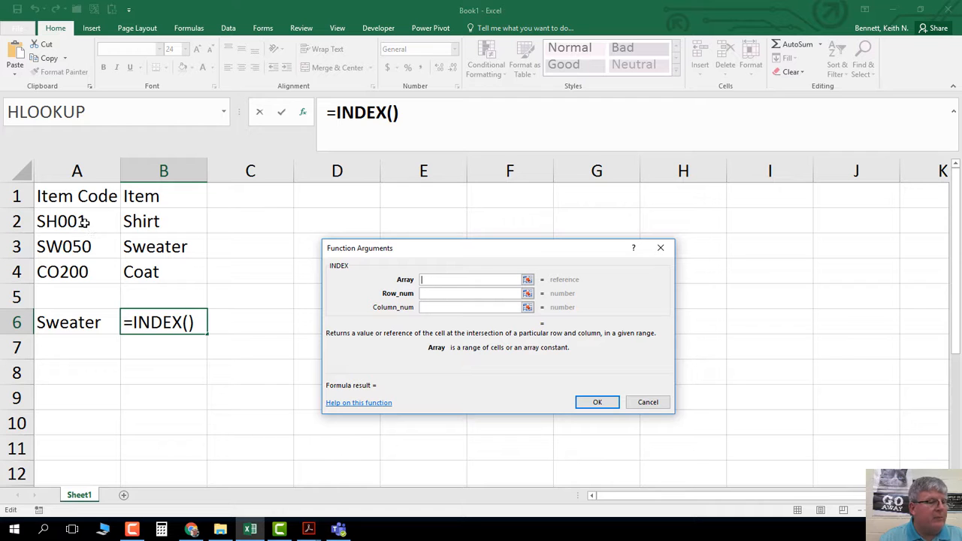
- Complete the INDEX function with array A2:A4 and the copied MATCH(A6,B2:B4,0) as row number, leaving the column number empty
{"action": "left_click_drag", "start_coordinate": [84, 222], "coordinate": [76, 271]}
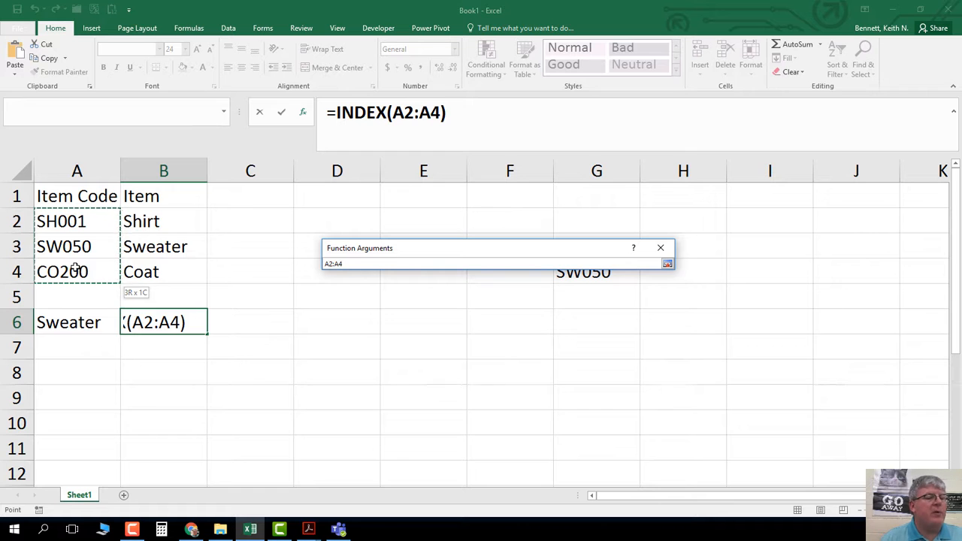
{"action": "left_click_drag", "start_coordinate": [75, 267], "coordinate": [76, 268]}
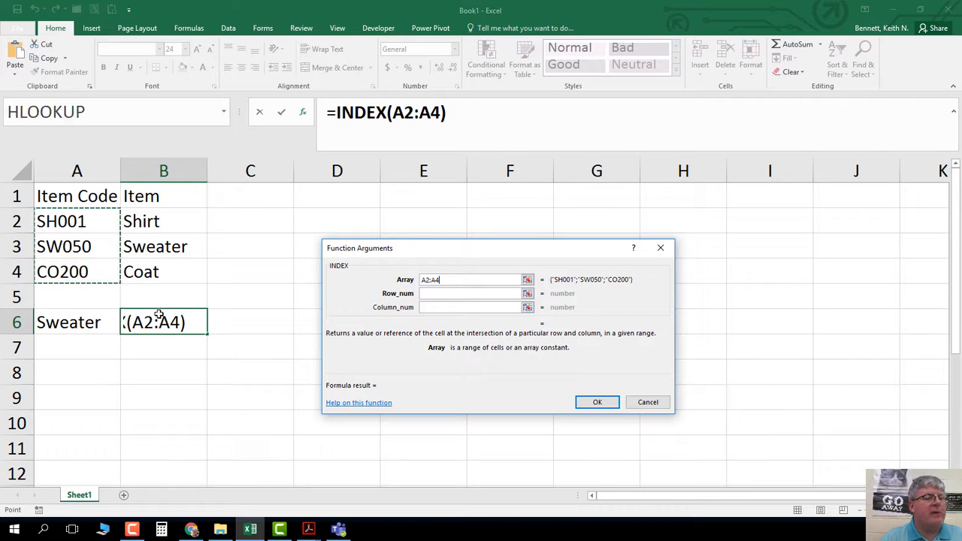
{"action": "left_click", "coordinate": [437, 296]}
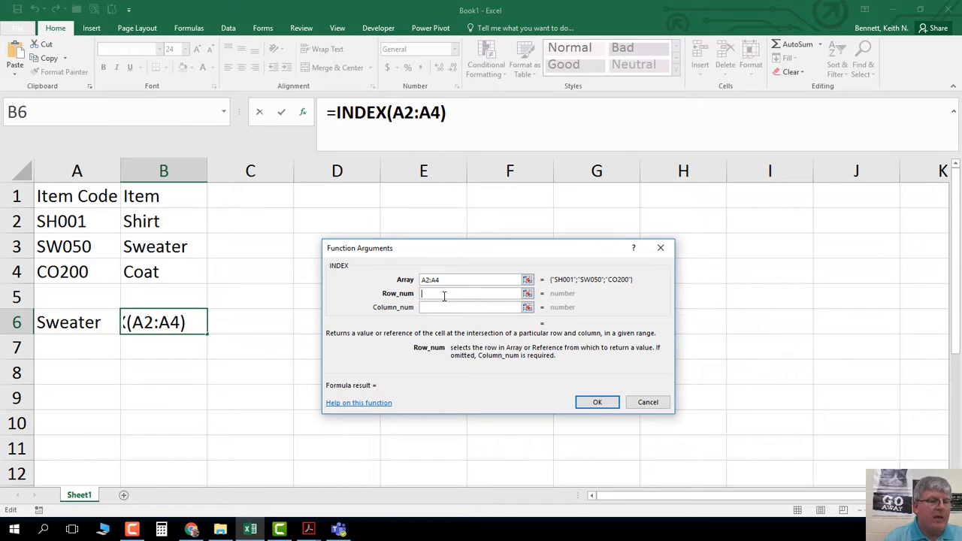
{"action": "key", "text": "ctrl+v"}
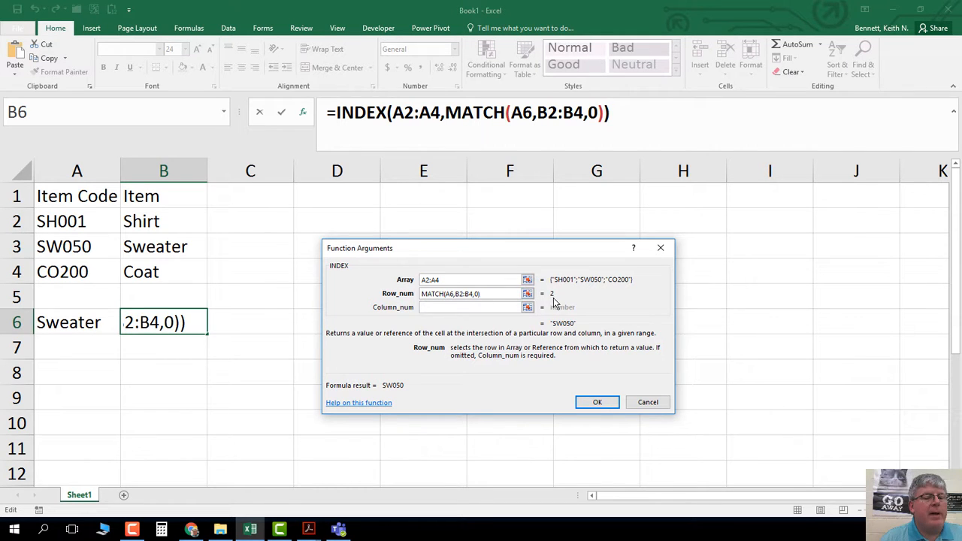
{"action": "left_click", "coordinate": [508, 308]}
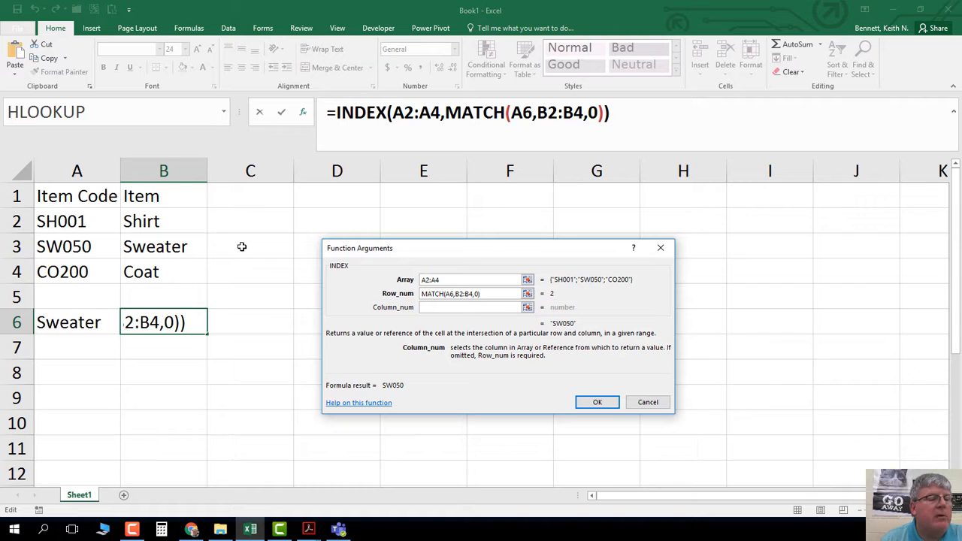
{"action": "left_click", "coordinate": [594, 401]}
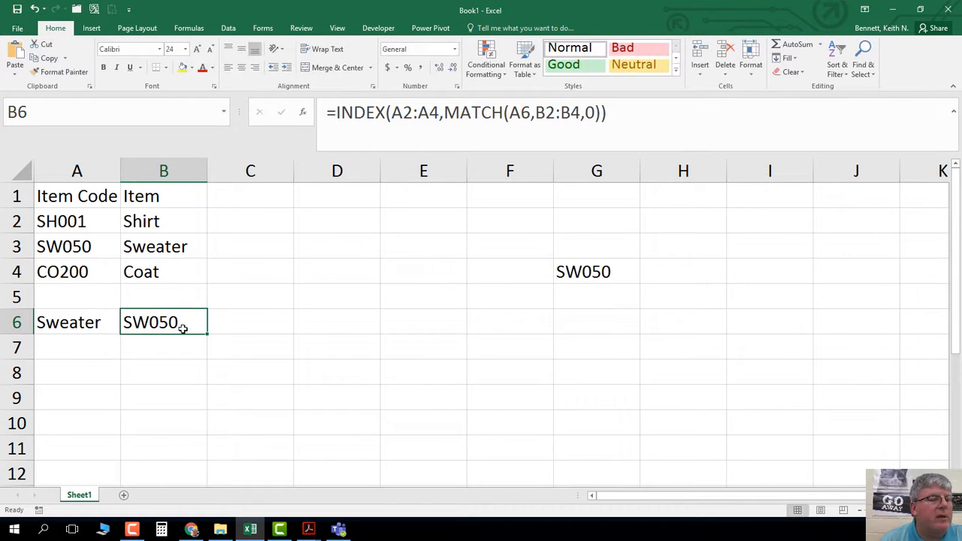